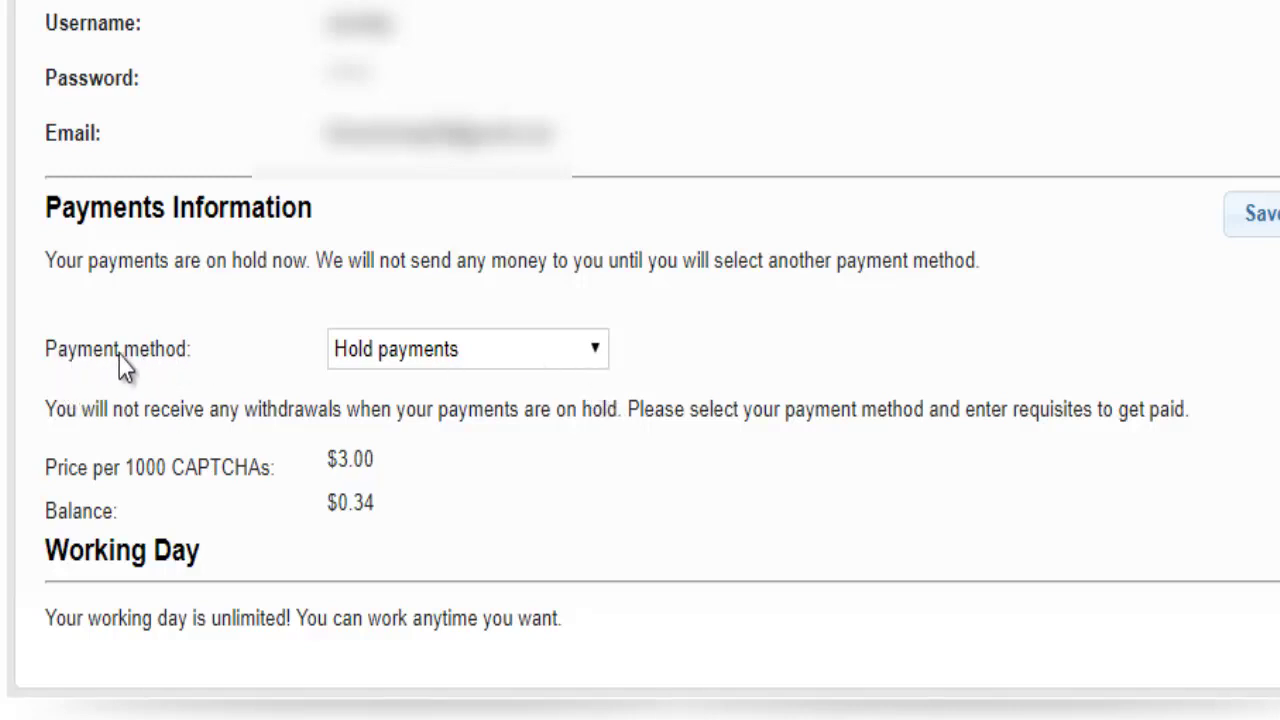
- Expand the Payment method dropdown to list the options ePayments, Neteller, Payeer, PayPal, Payza, PerfectMoney and WebMoney
left_click_drag(58, 350, 179, 351)
left_click(179, 351)
left_click(594, 350)
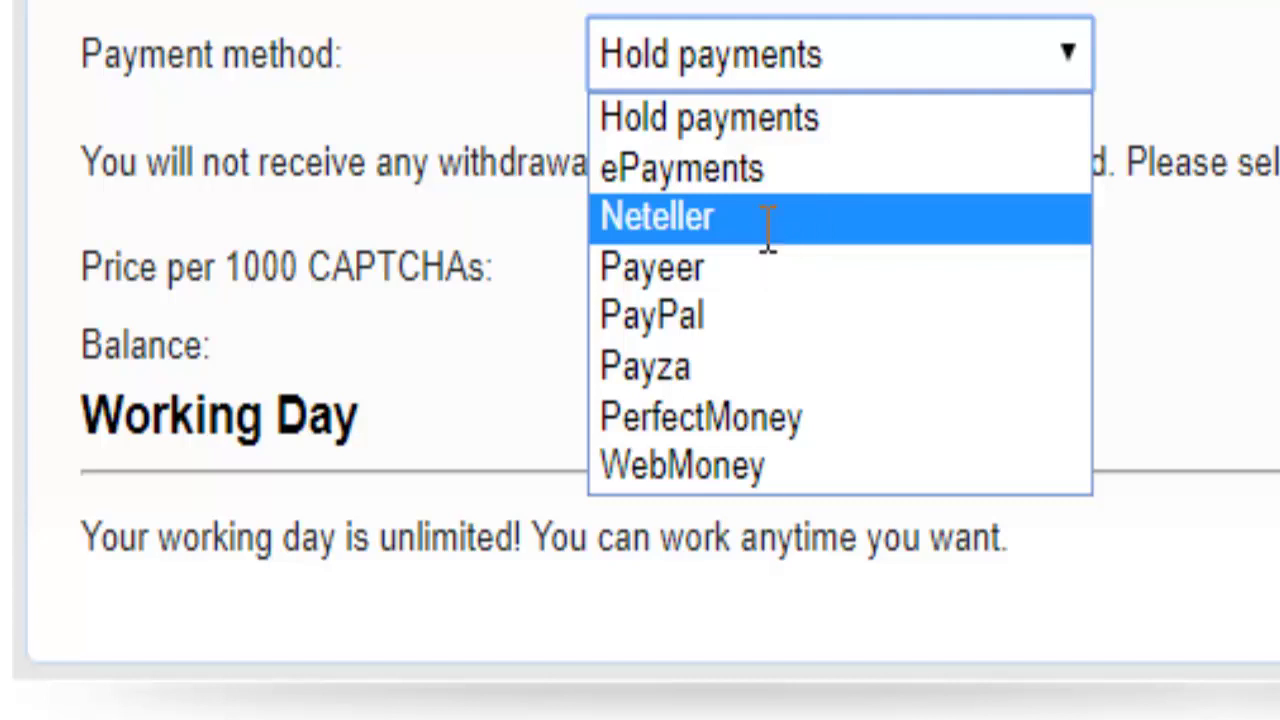
- Choose Neteller as the payment method, noting its $0.50 fee, and focus the empty Account field
left_click(766, 216)
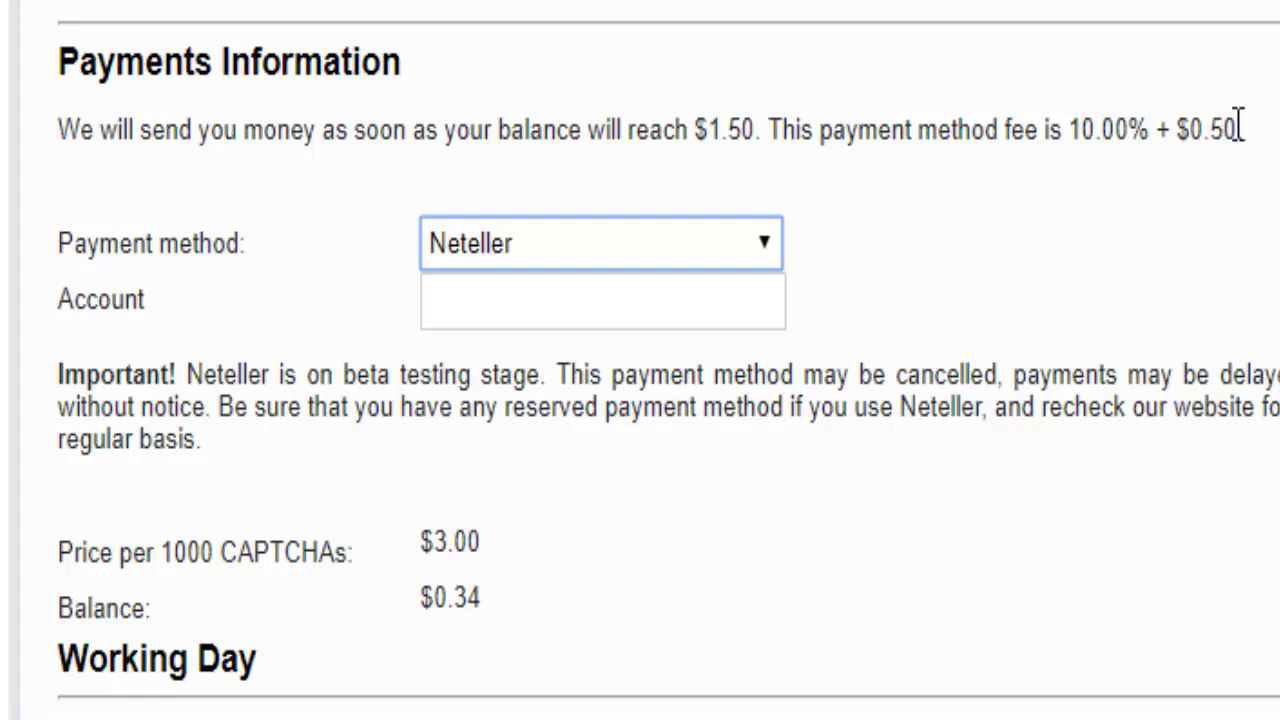
left_click_drag(1238, 128, 1177, 128)
left_click(1177, 128)
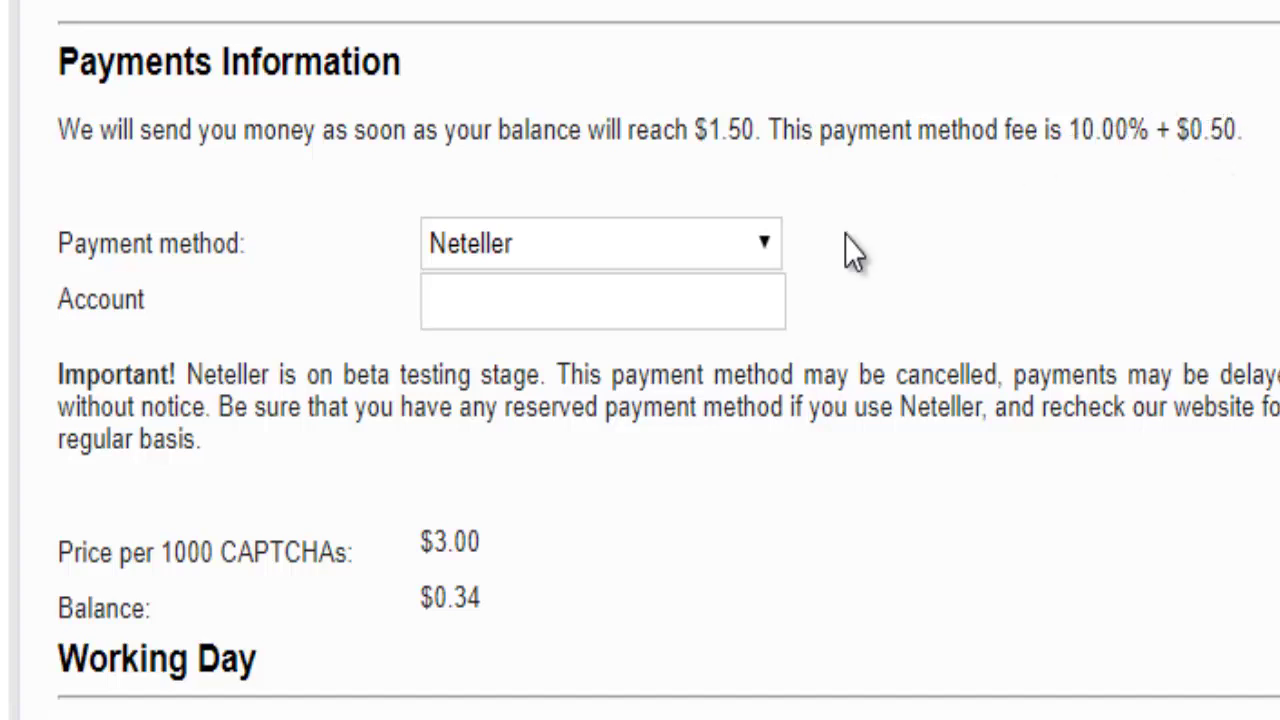
left_click(527, 303)
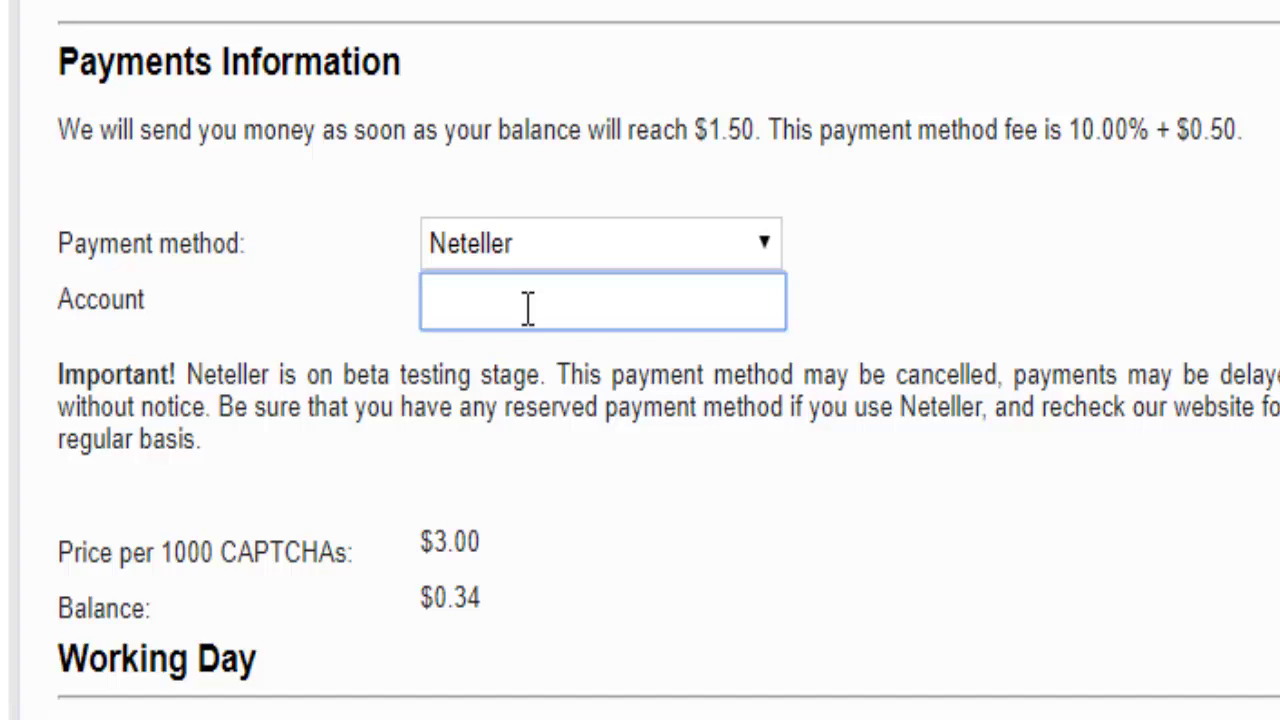
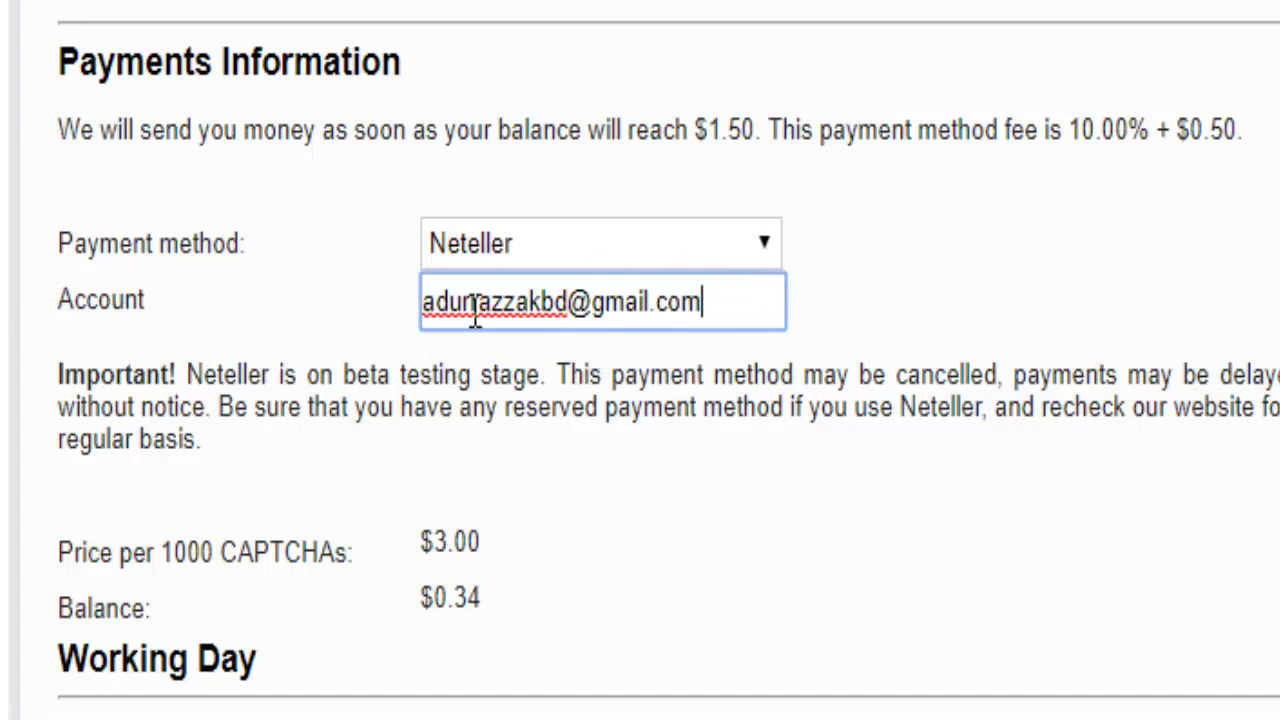
- Enter the Neteller account e-mail address in the Account field and save the payment details
key("Tab")
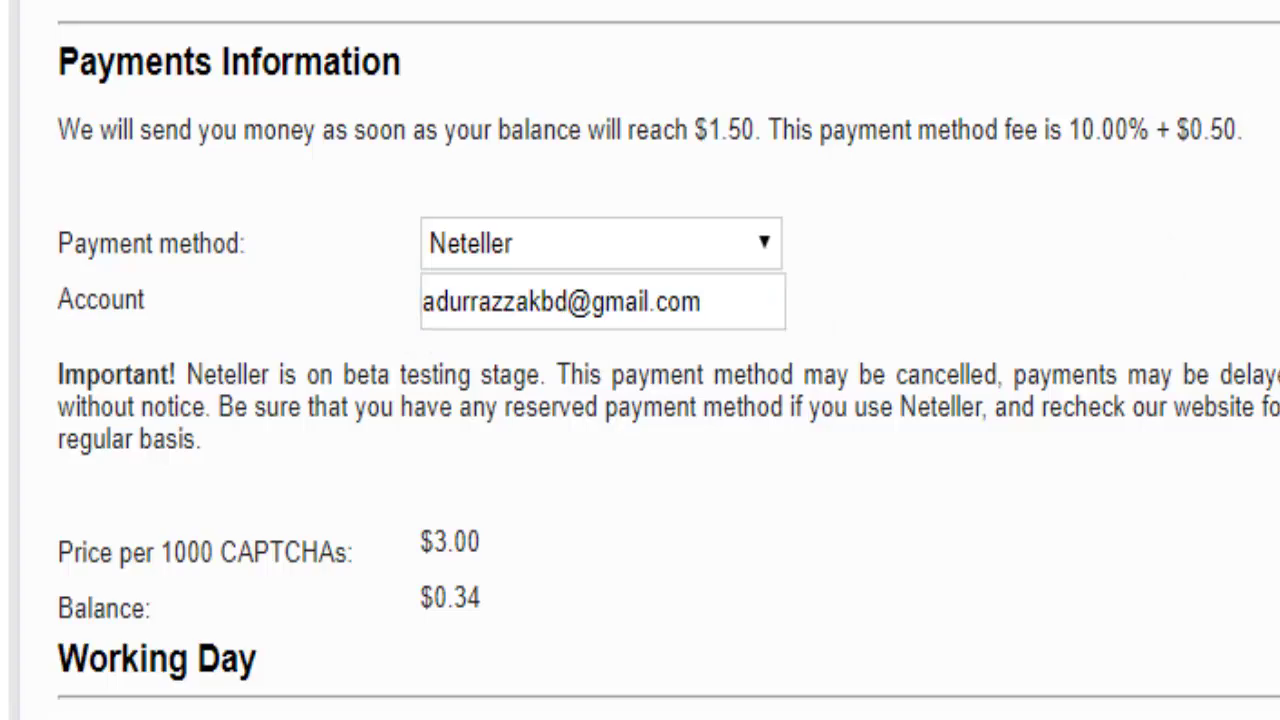
left_click(1248, 214)
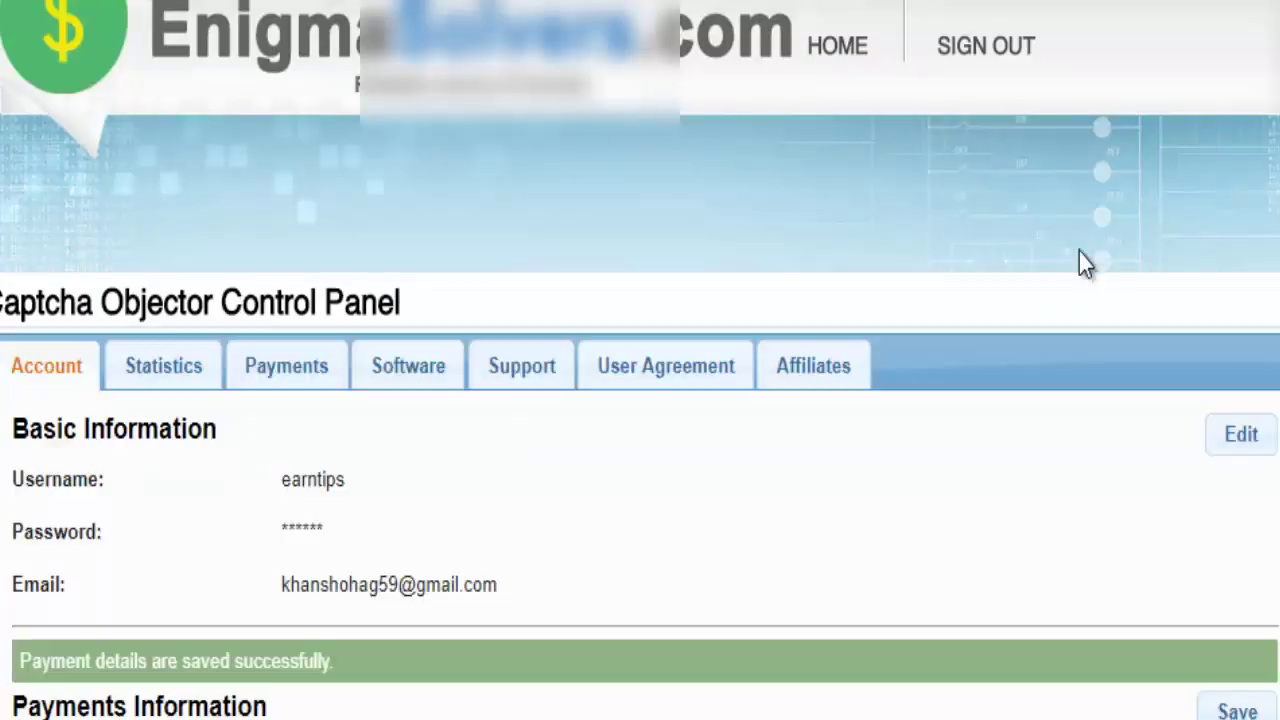
- Select and delete the saved Neteller account value
scroll(629, 574, "down", 3)
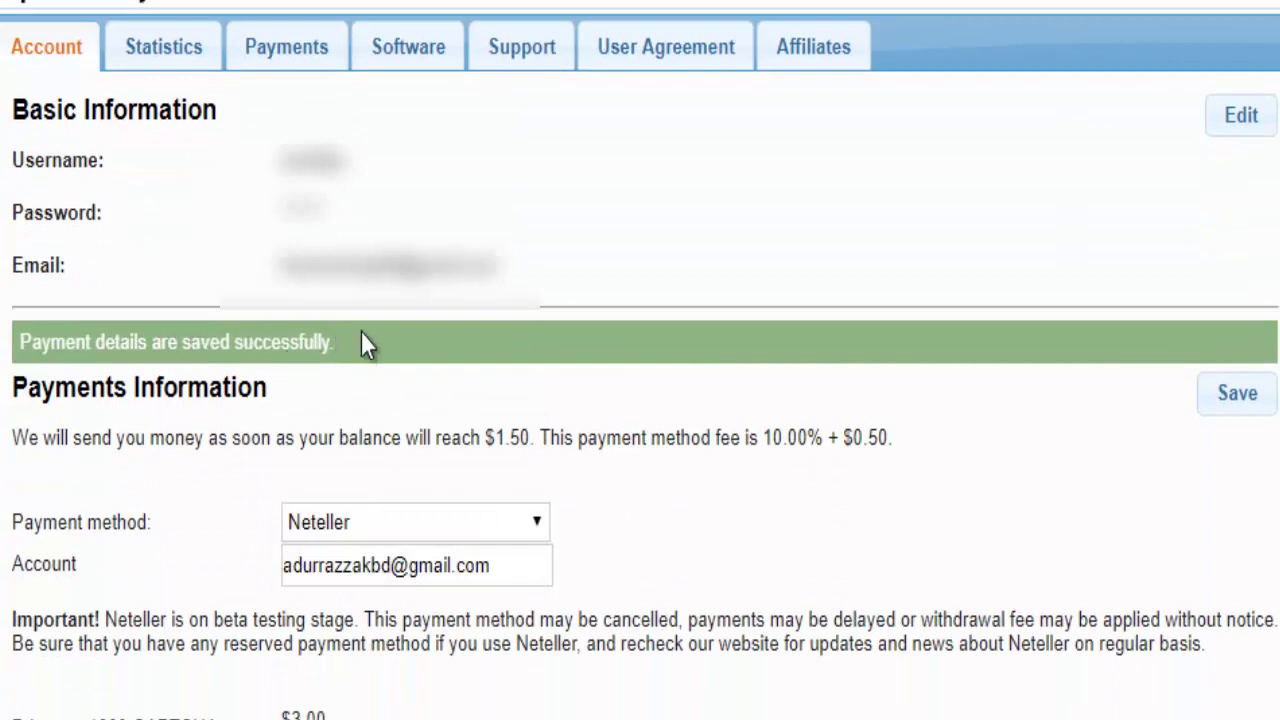
scroll(674, 410, "down", 2)
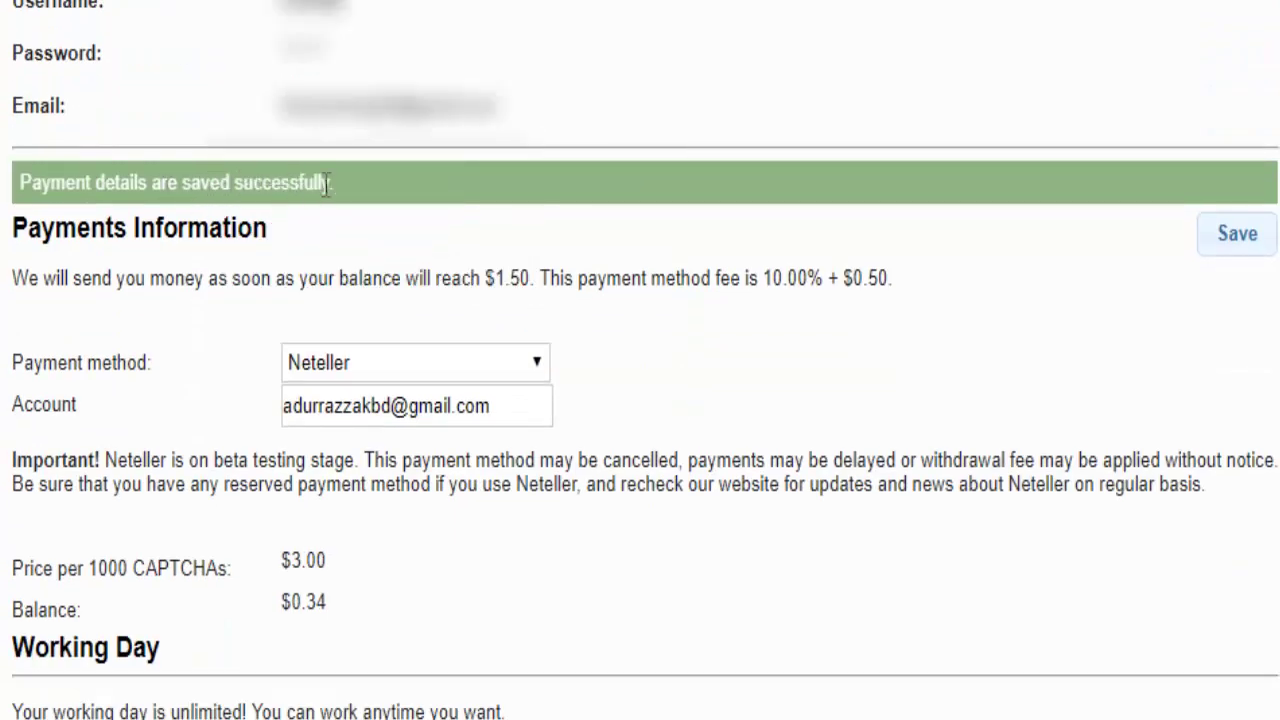
scroll(645, 418, "down", 1)
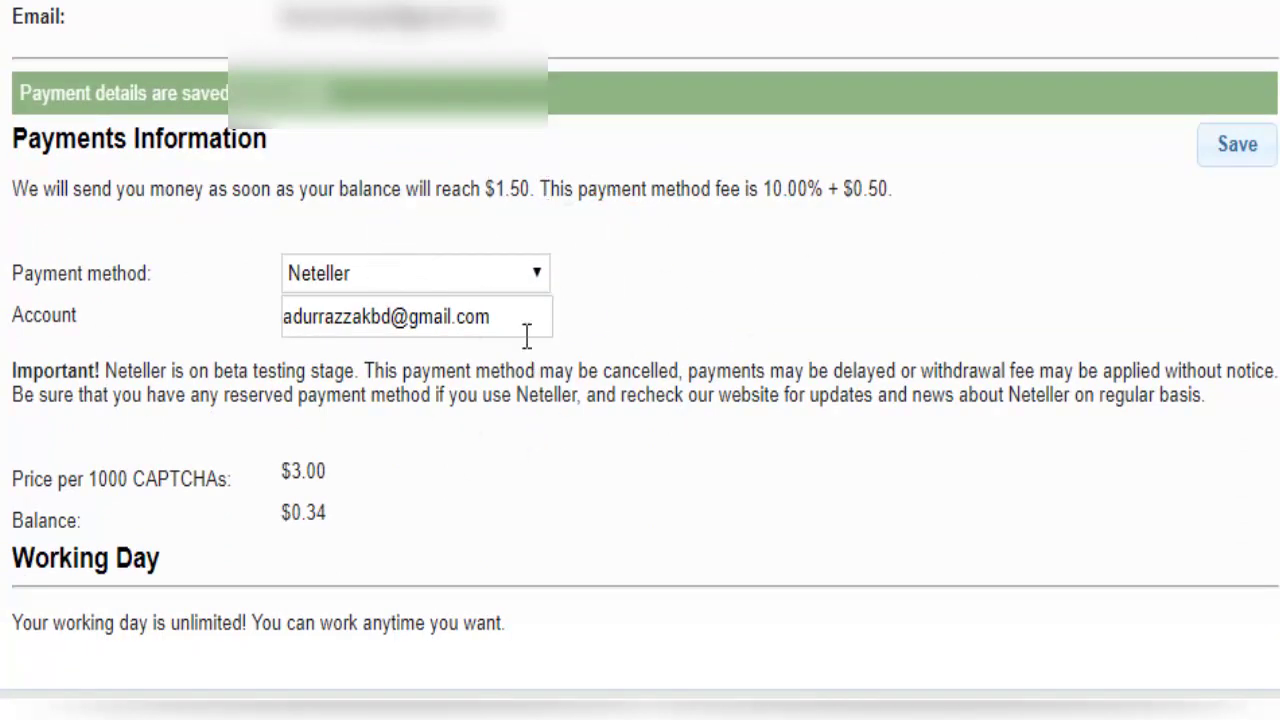
left_click_drag(491, 318, 266, 323)
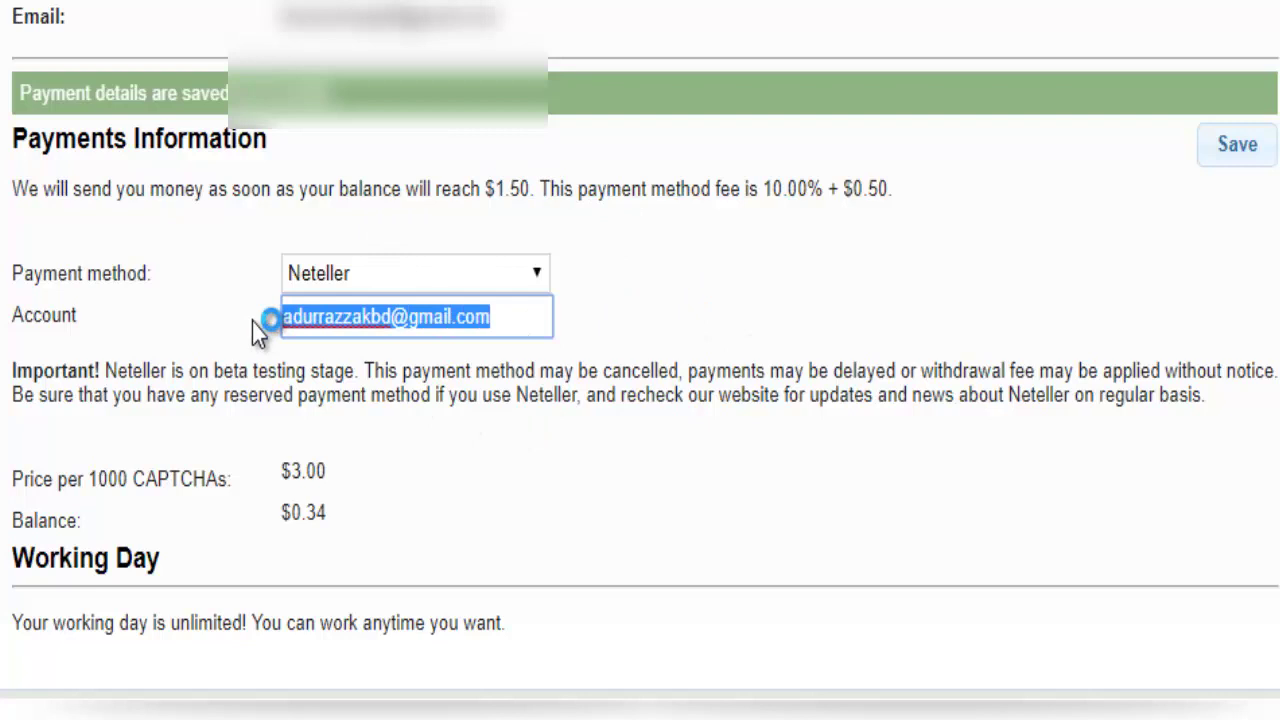
key("BackSpace")
- Save with the Account field empty and switch the payment method back to Hold payments
left_click(1235, 150)
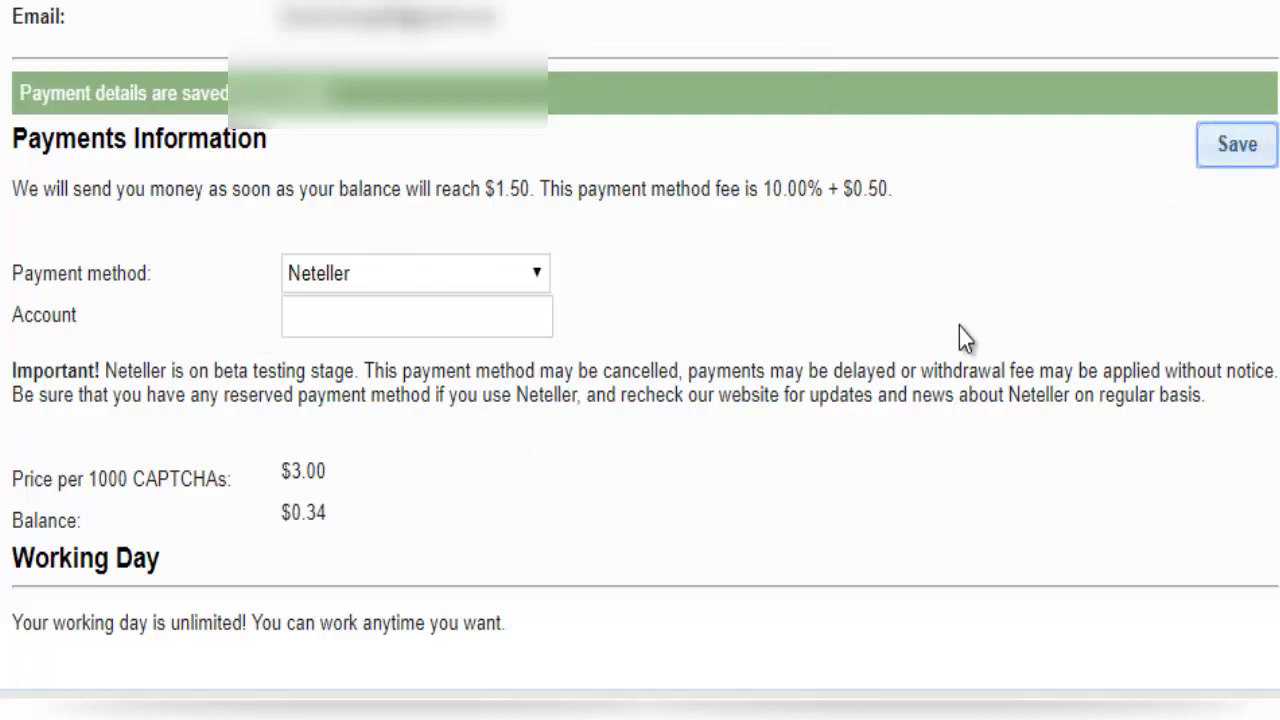
left_click(1234, 152)
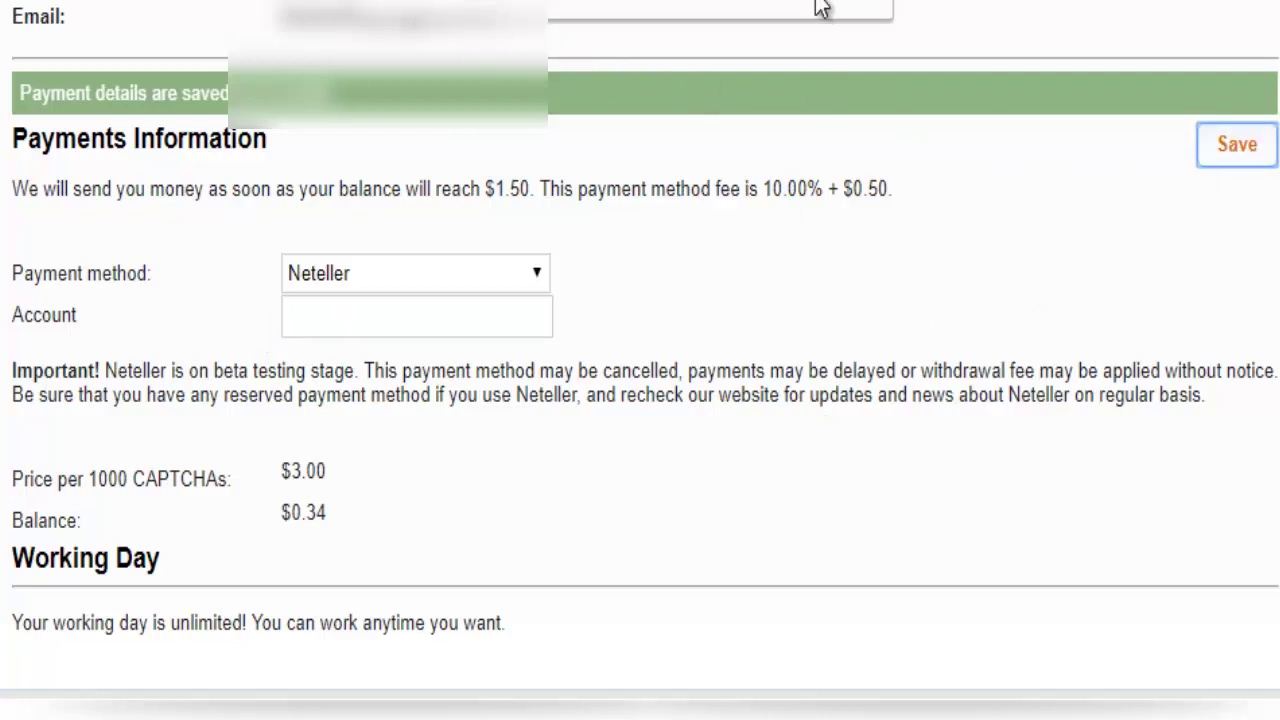
left_click(544, 278)
left_click(441, 309)
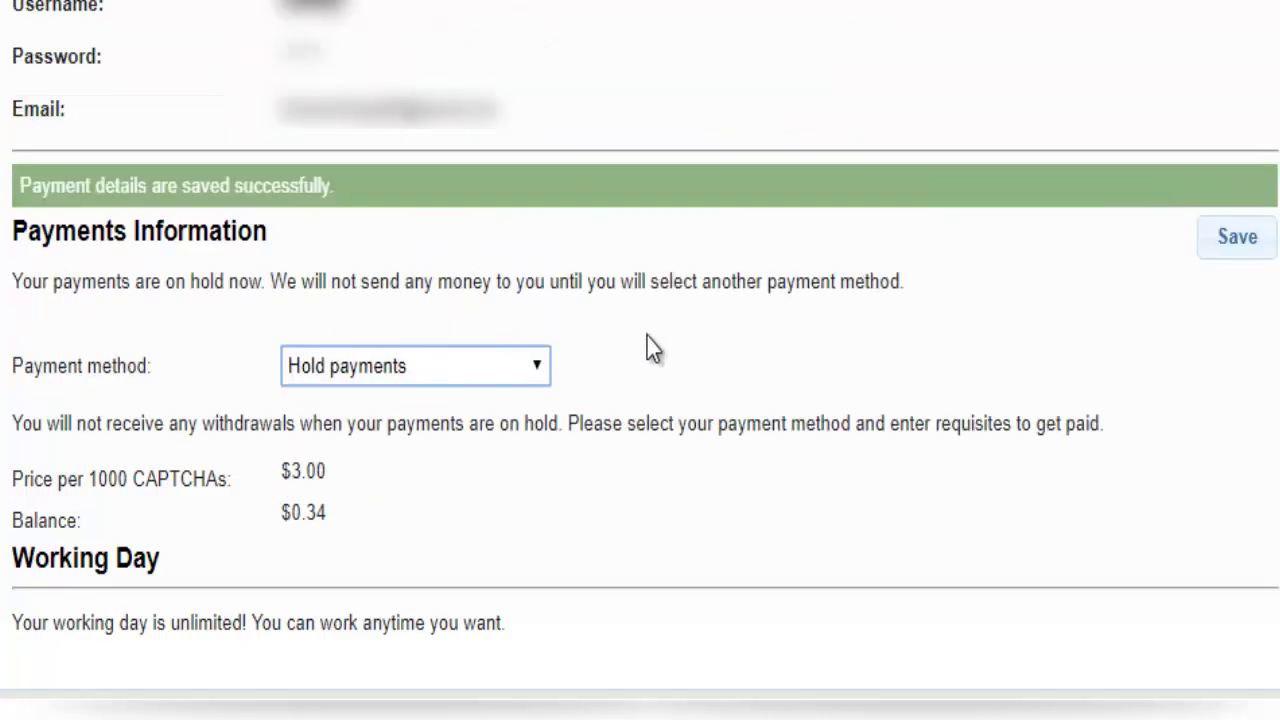
- Reselect Hold payments as the payment method and save, confirming the details were saved
left_click(1237, 247)
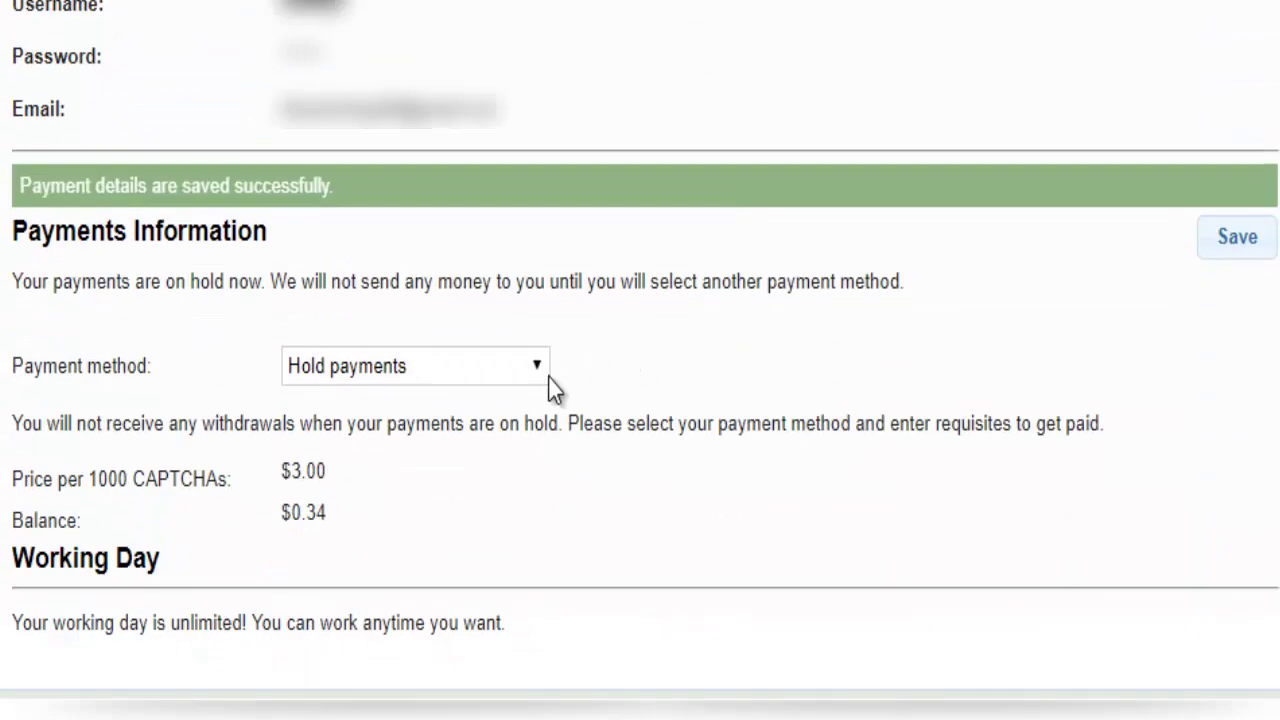
left_click(545, 378)
left_click(515, 452)
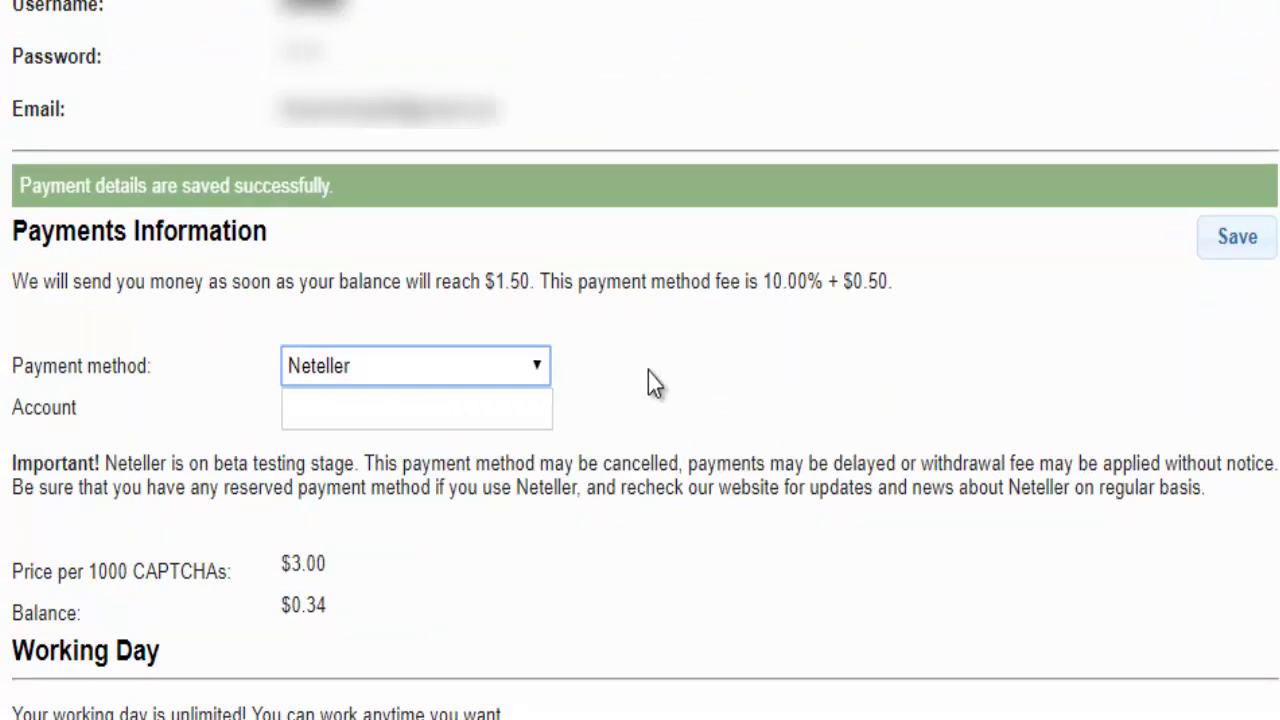
left_click(541, 370)
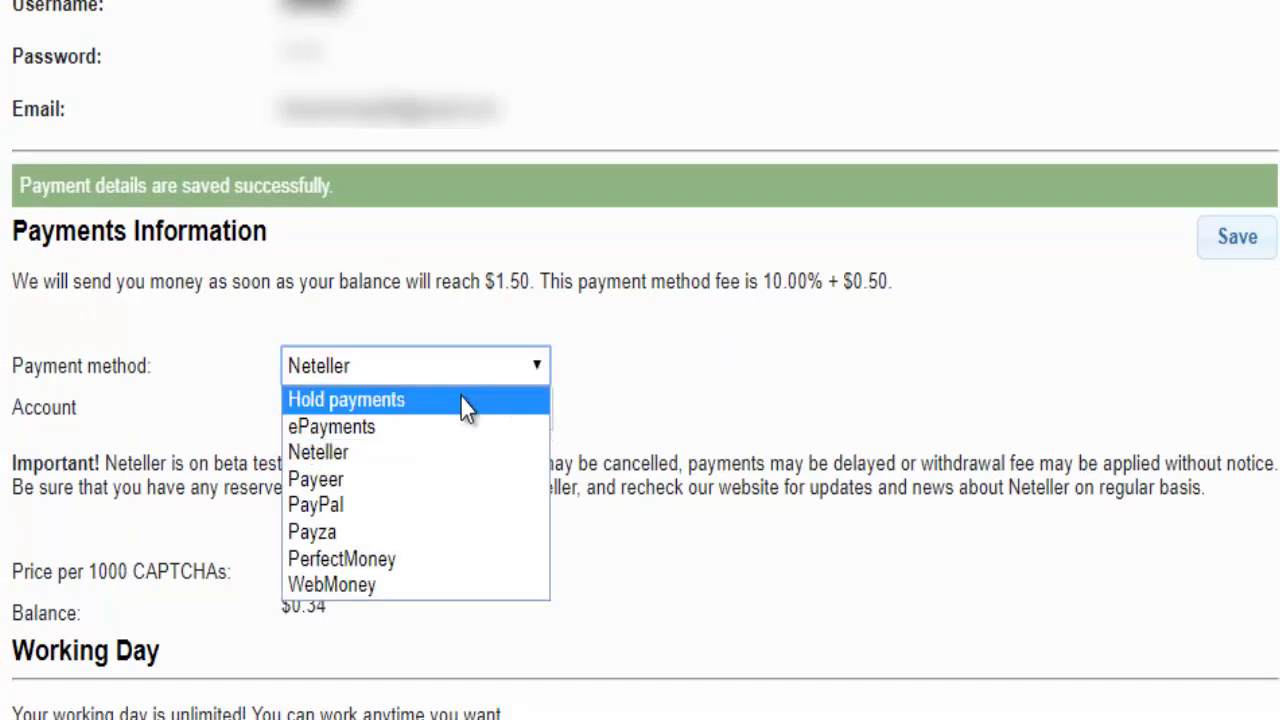
left_click(460, 398)
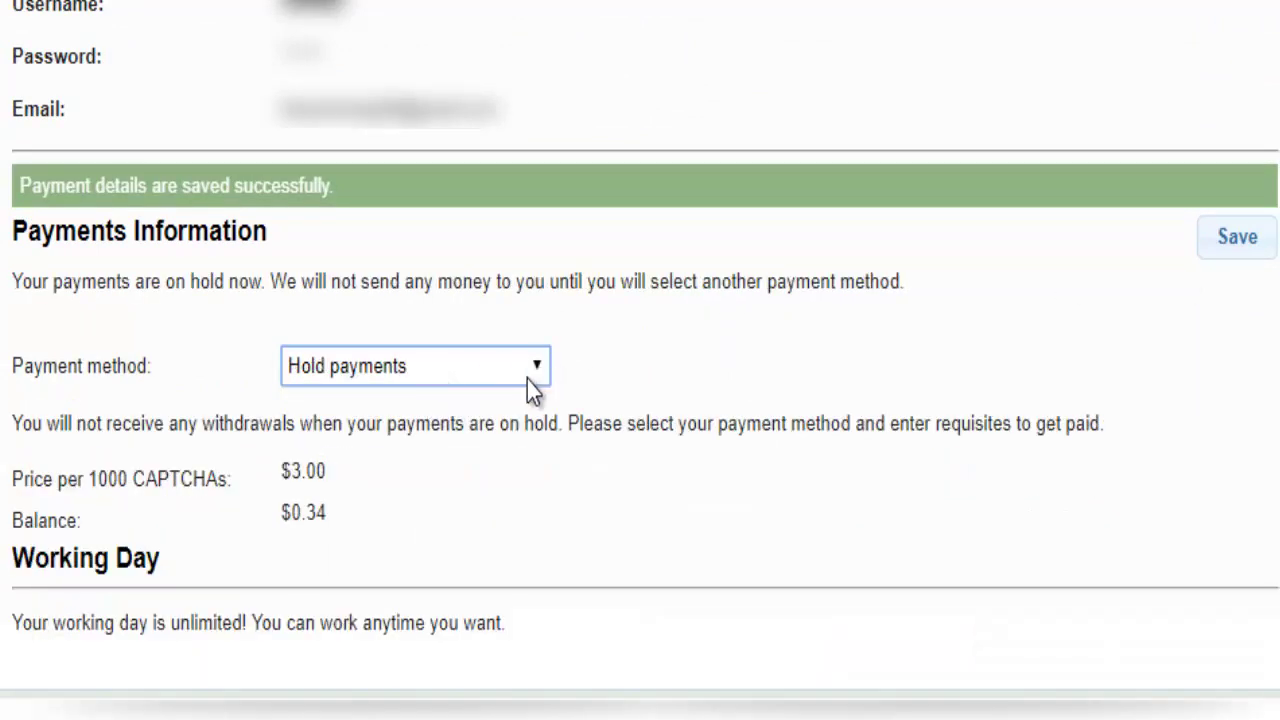
left_click(1235, 240)
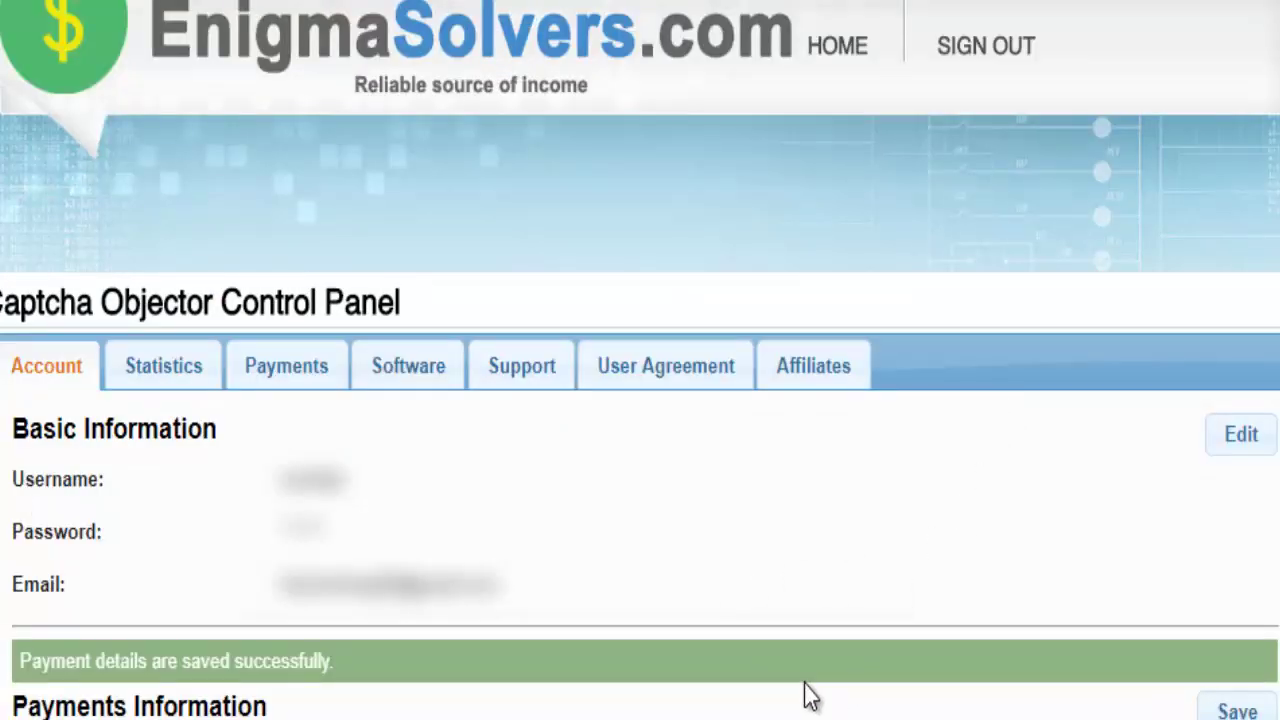
scroll(808, 694, "down", 3)
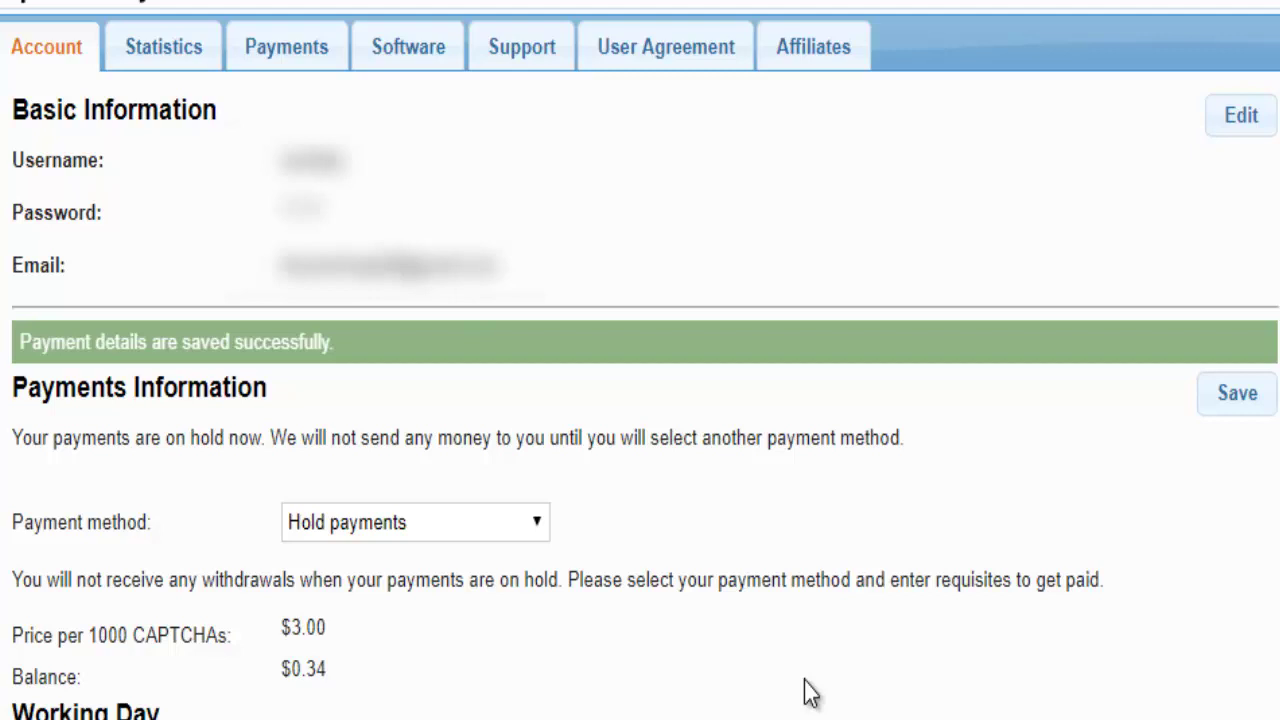
scroll(808, 694, "up", 3)
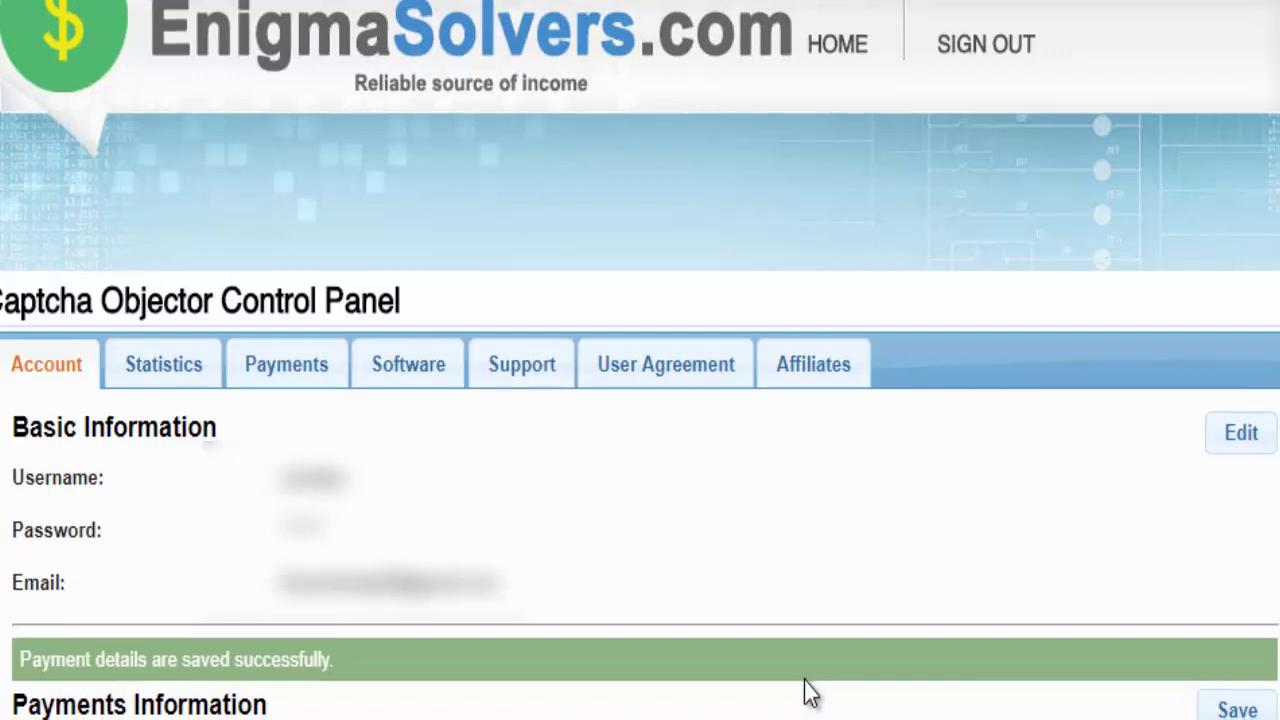
scroll(810, 693, "down", 2)
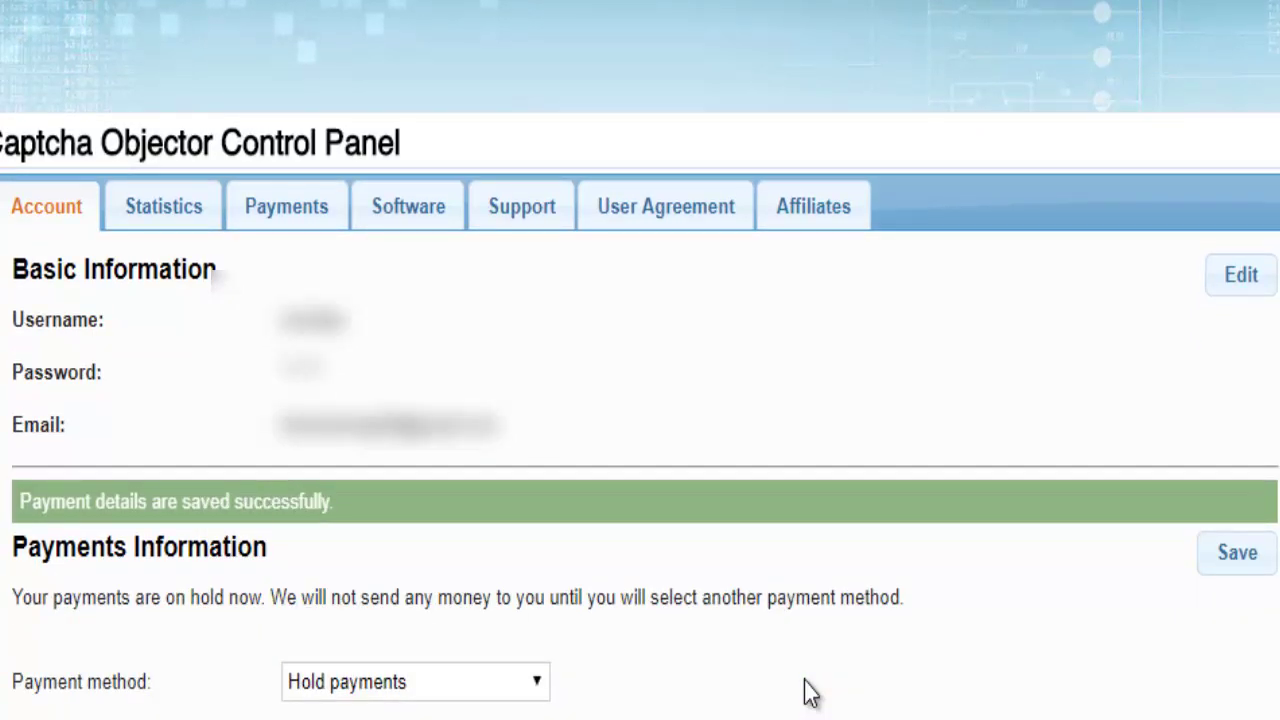